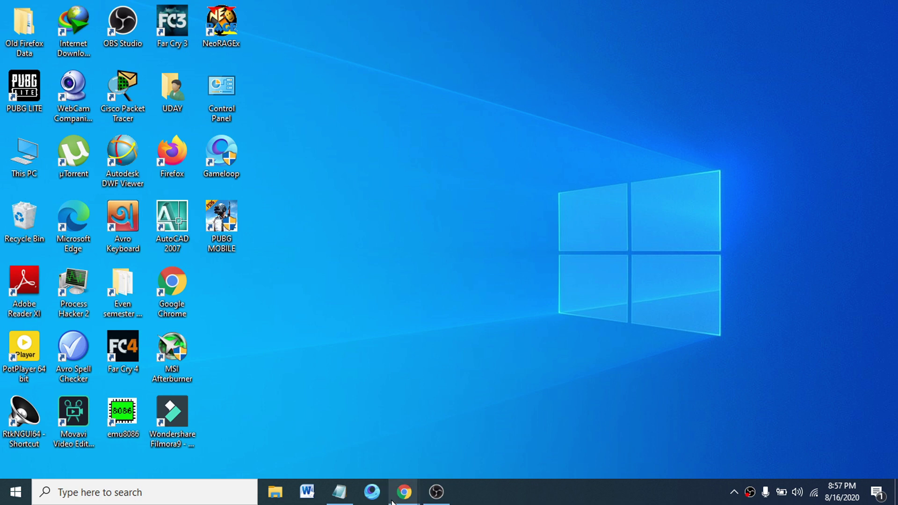
# - Bring Chrome to the front and select the chrome://flags/#legacy-tls-enforced address
pyautogui.moveTo(404, 492)
pyautogui.click(470, 454)
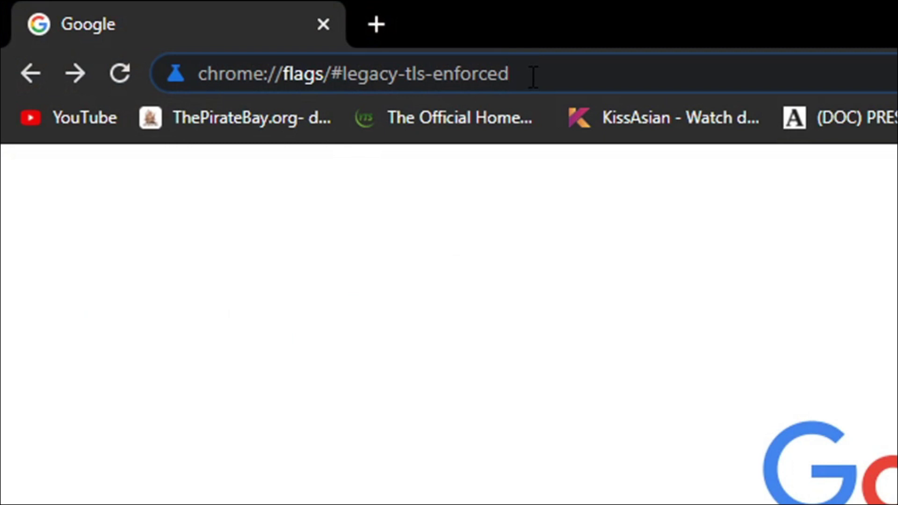
pyautogui.moveTo(532, 74)
pyautogui.mouseDown()
pyautogui.moveTo(208, 85)
pyautogui.moveTo(514, 73)
pyautogui.mouseUp()
pyautogui.moveTo(514, 73); pyautogui.dragTo(196, 73)
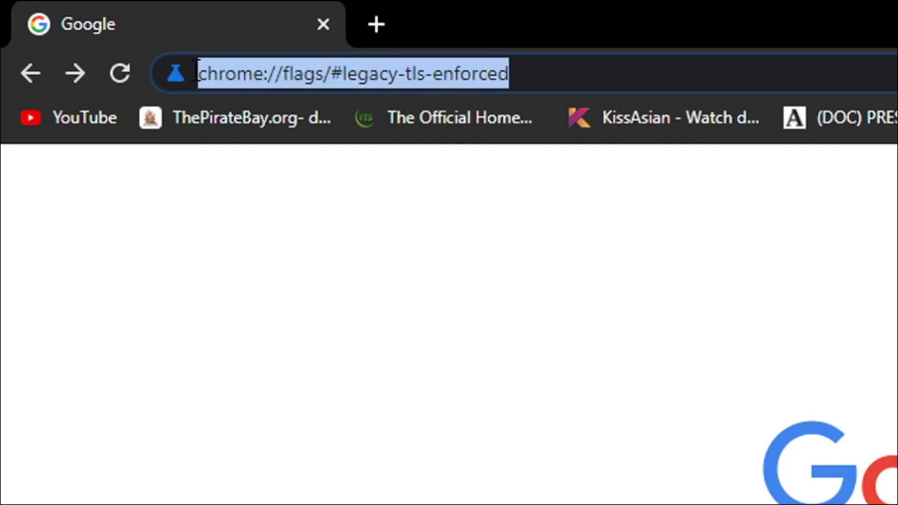
pyautogui.click(320, 335)
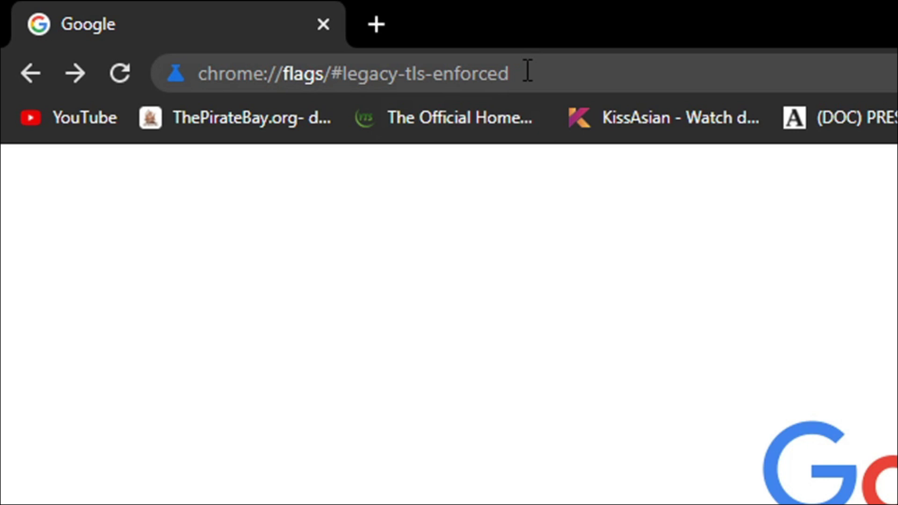
pyautogui.click(542, 74)
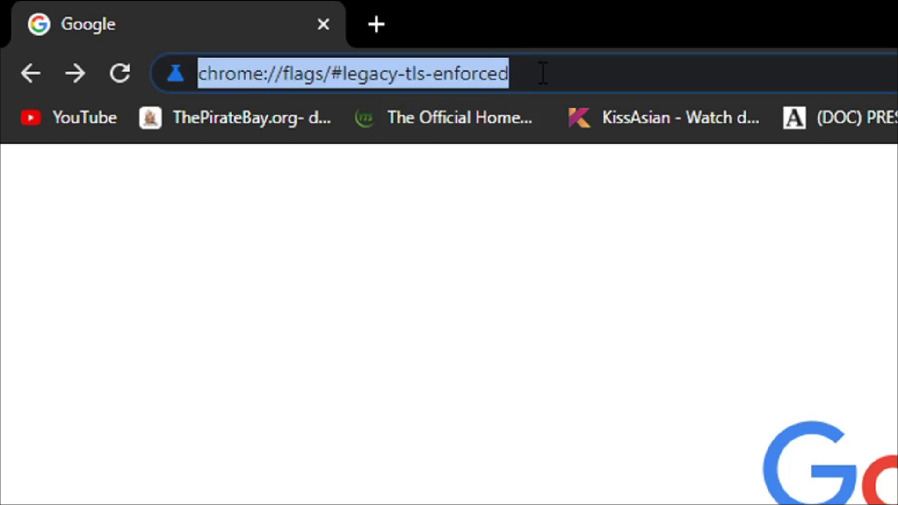
# - Load chrome://flags and set 'Enforce deprecation of legacy TLS versions' to Disabled
pyautogui.press('Return')
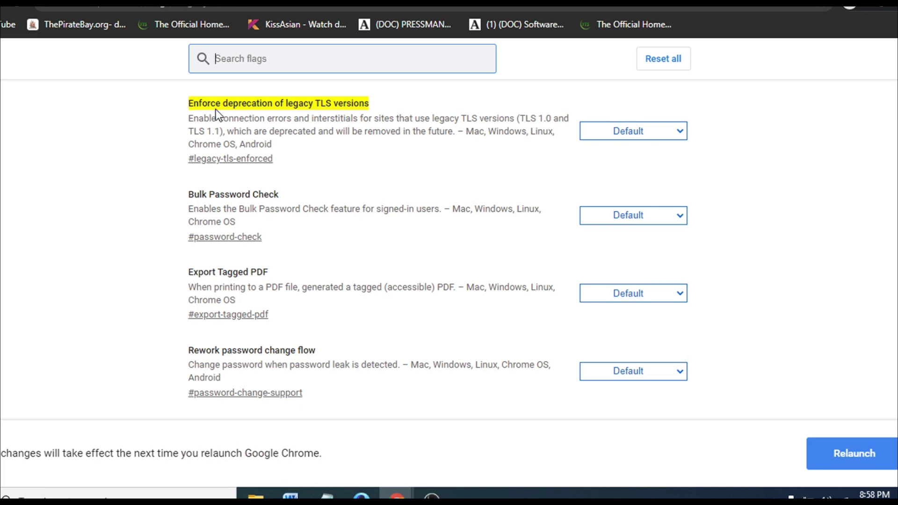
pyautogui.click(622, 130)
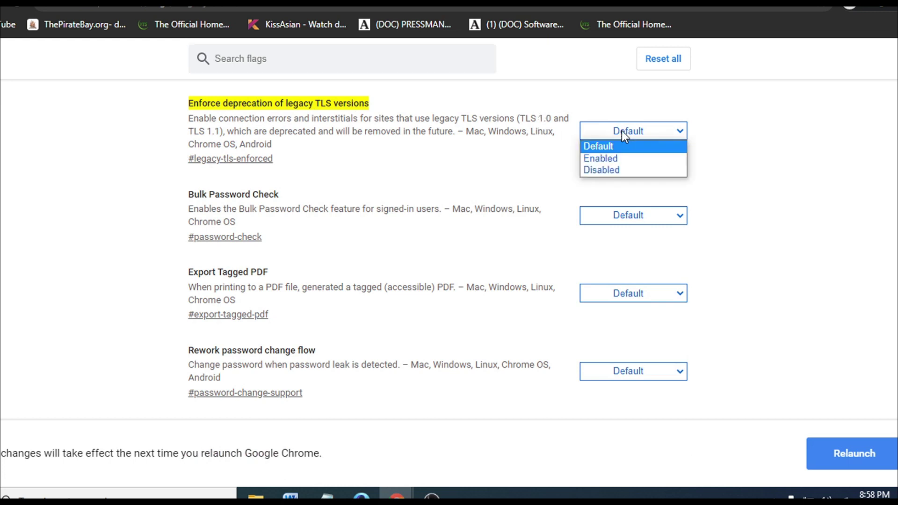
pyautogui.click(604, 170)
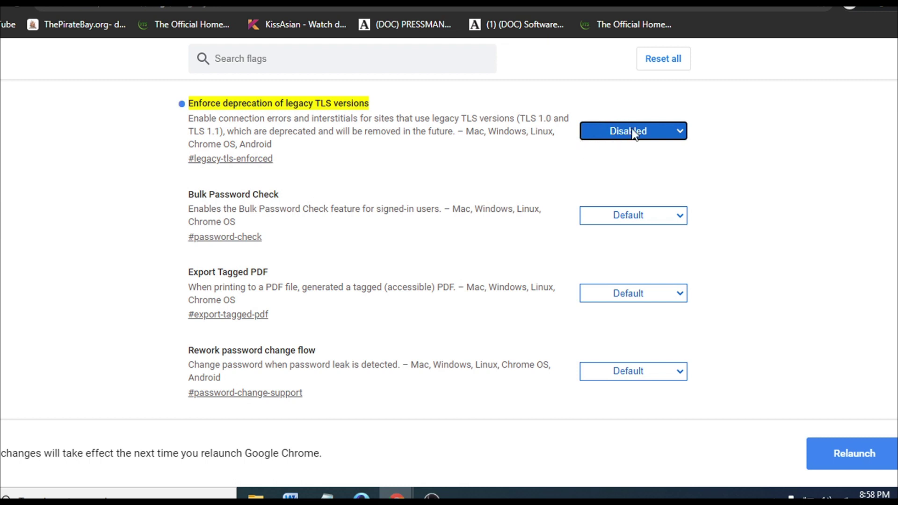
# - Relaunch Chrome to apply the flag, then maximize the window on the Google page
pyautogui.click(823, 462)
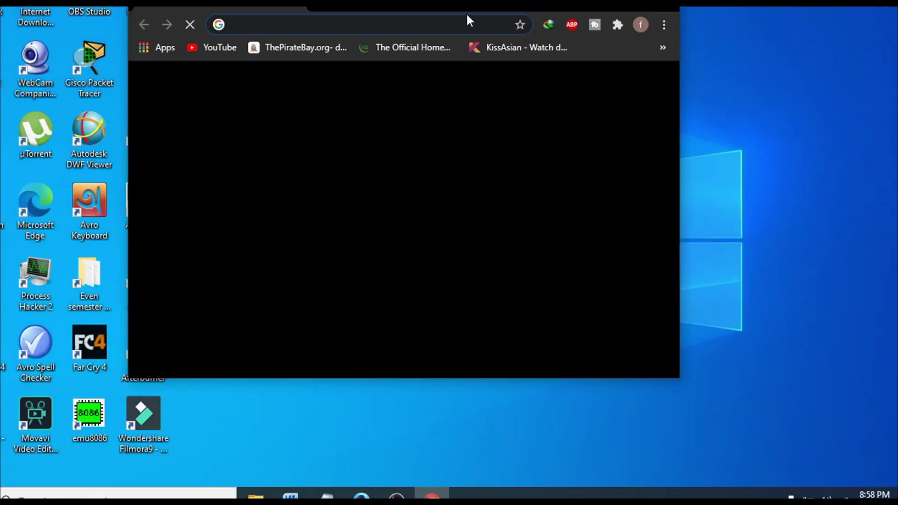
pyautogui.doubleClick(466, 11)
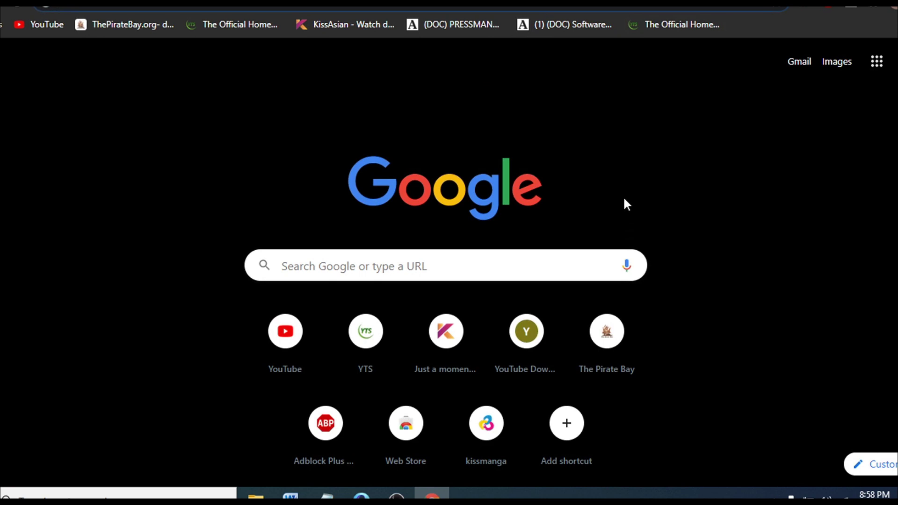